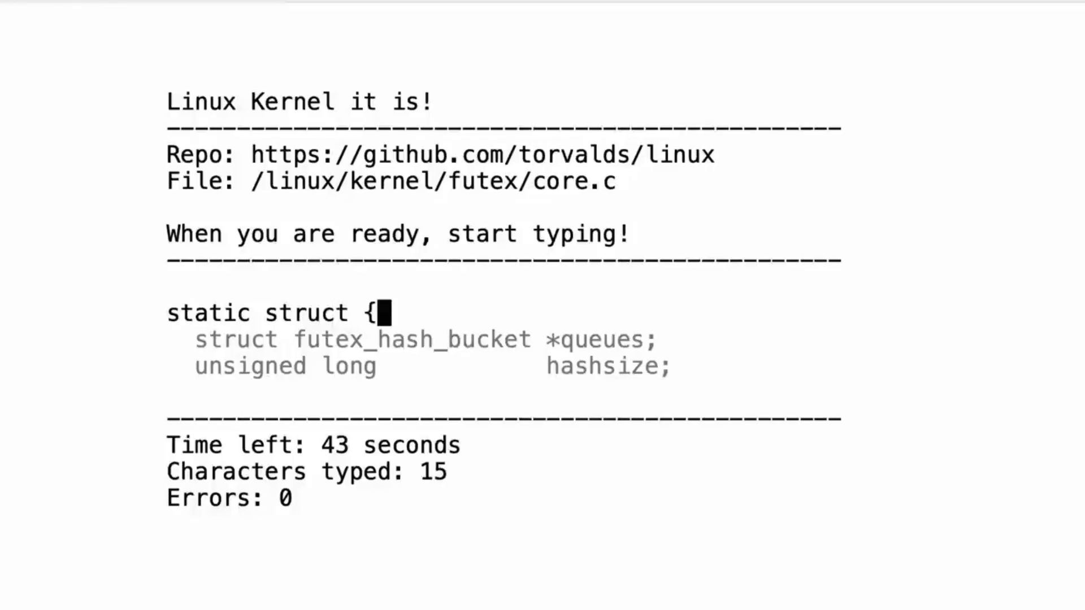
Step: Type test text, scroll through the page, and open the link-redirection repository's main page
{"action": "key", "text": "Return"}
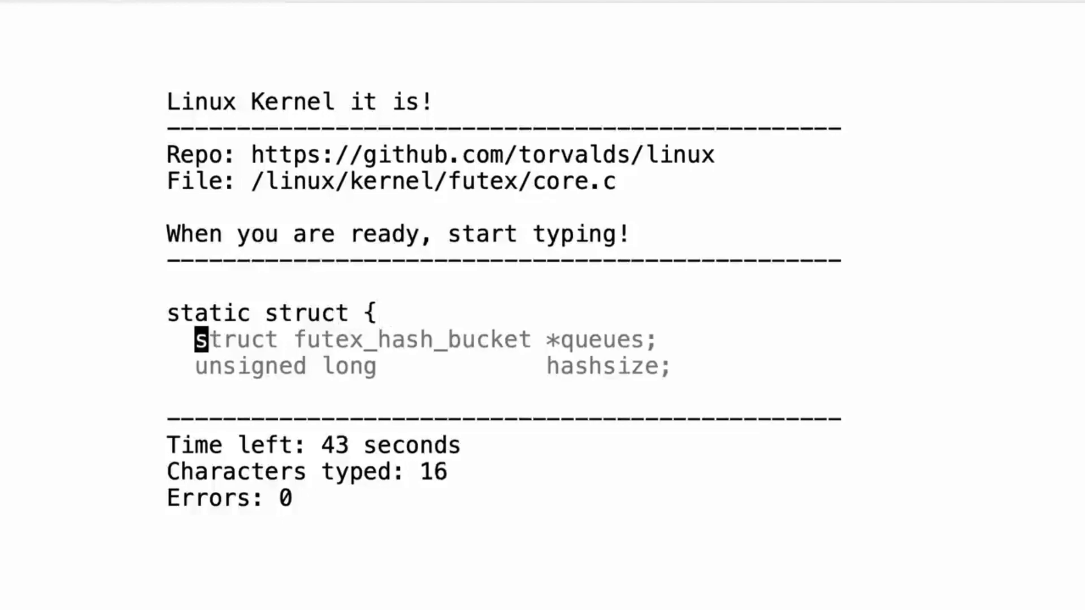
{"action": "type", "text": "struct"}
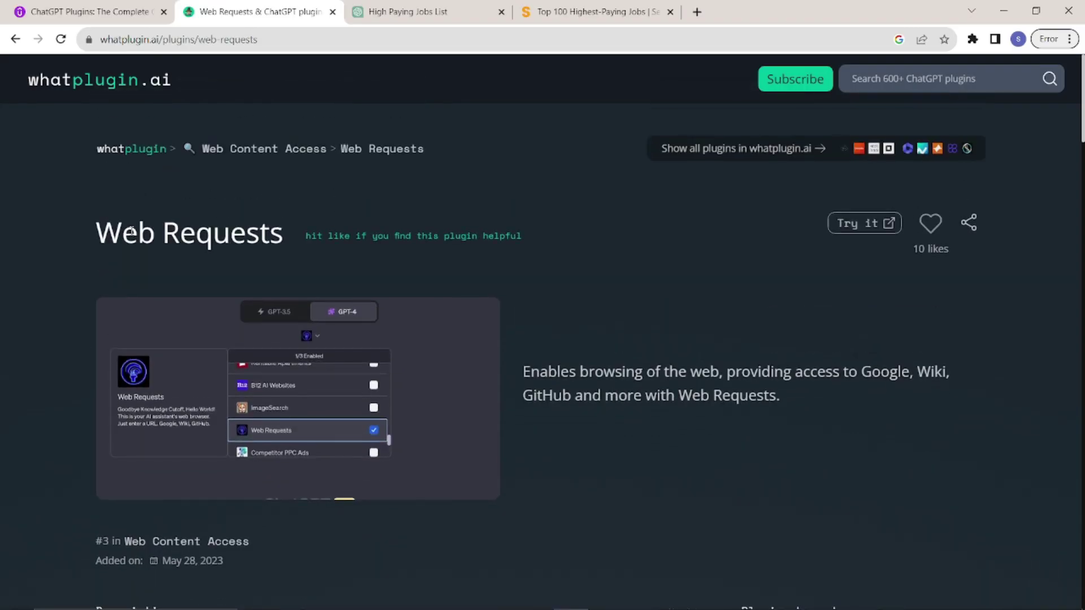
{"action": "left_click_drag", "start_coordinate": [96, 229], "coordinate": [301, 233]}
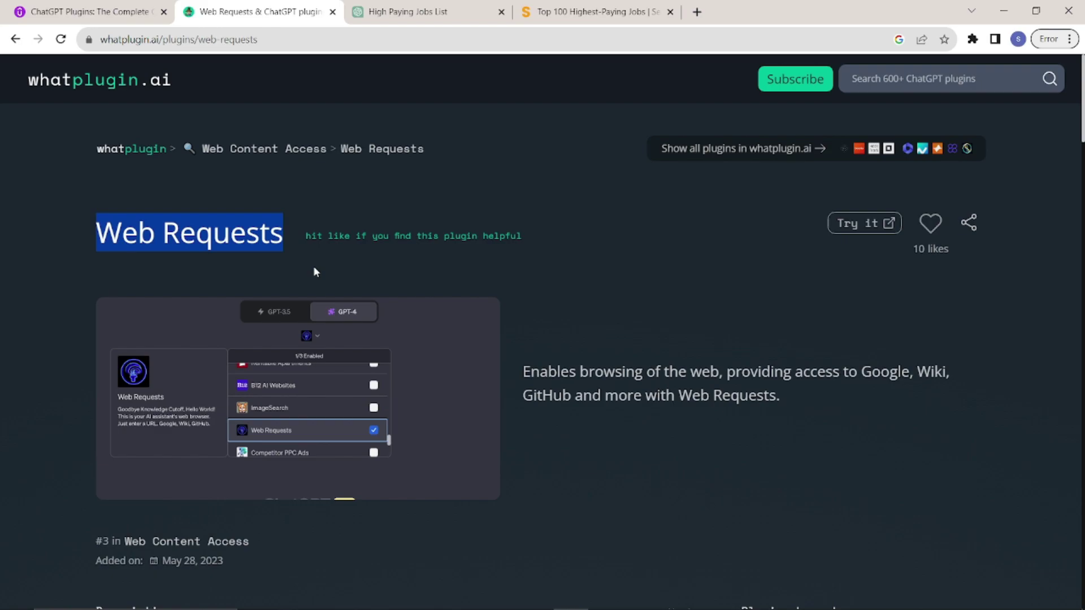
{"action": "scroll", "coordinate": [313, 266], "scroll_direction": "down", "scroll_amount": 5}
{"action": "scroll", "coordinate": [317, 277], "scroll_direction": "down", "scroll_amount": 8}
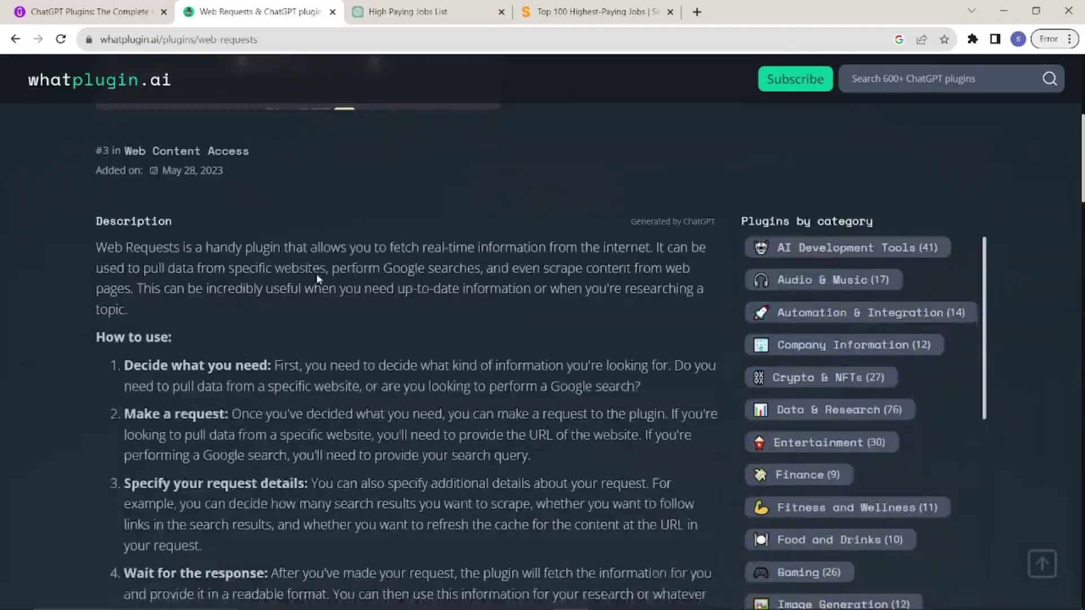
{"action": "scroll", "coordinate": [316, 274], "scroll_direction": "down", "scroll_amount": 4}
{"action": "scroll", "coordinate": [317, 278], "scroll_direction": "down", "scroll_amount": 12}
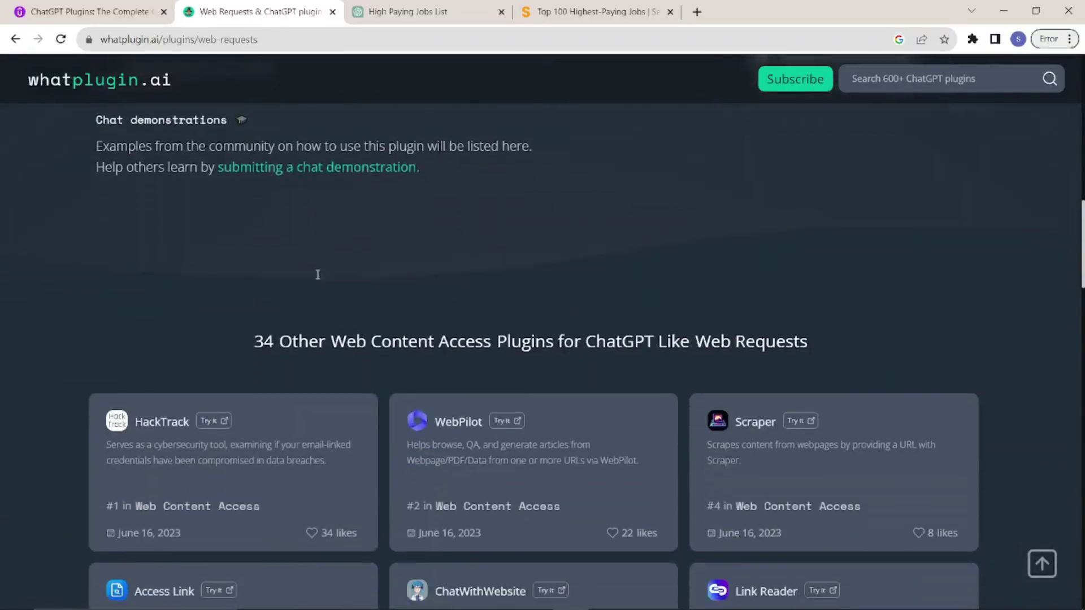
{"action": "scroll", "coordinate": [317, 277], "scroll_direction": "down", "scroll_amount": 12}
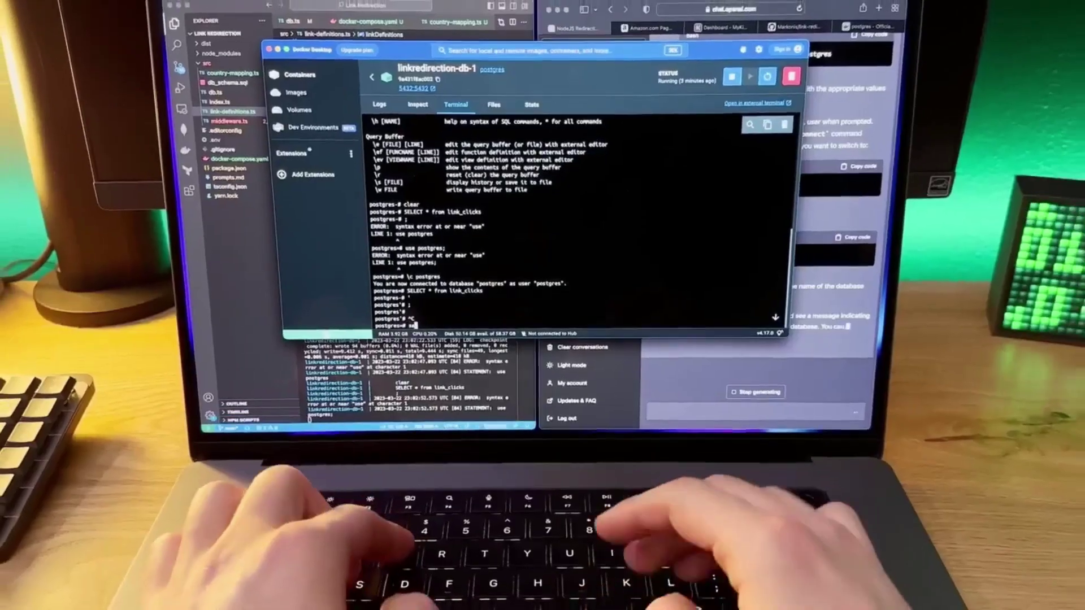
{"action": "type", "text": "lect * from"}
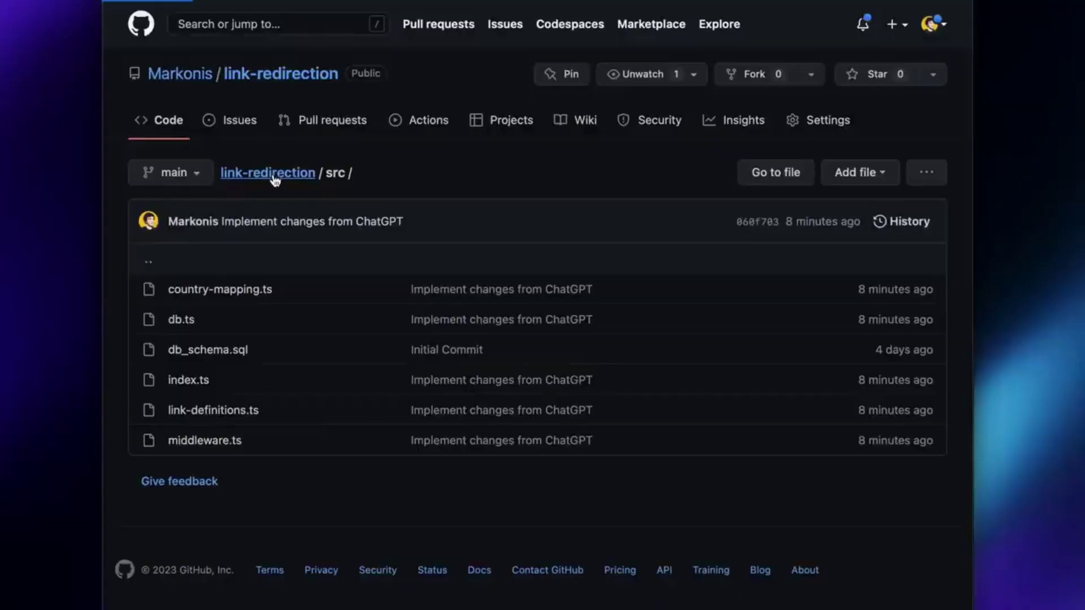
{"action": "left_click", "coordinate": [274, 176]}
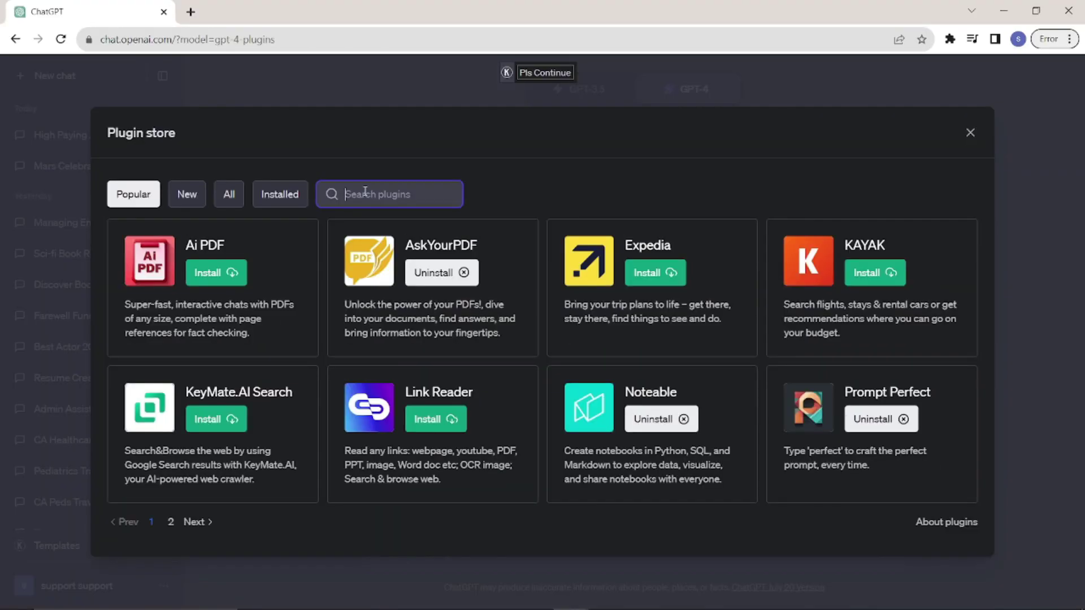
Step: Send the URL prompt asking for the top 5 highest-paid jobs
{"action": "type", "text": "web request"}
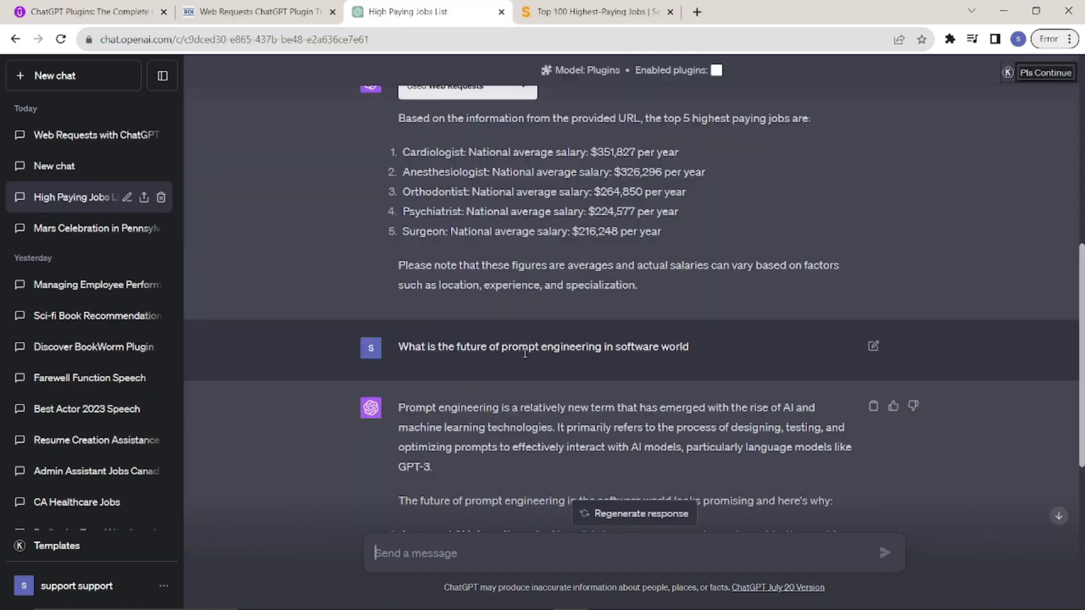
{"action": "scroll", "coordinate": [744, 299], "scroll_direction": "up", "scroll_amount": 4}
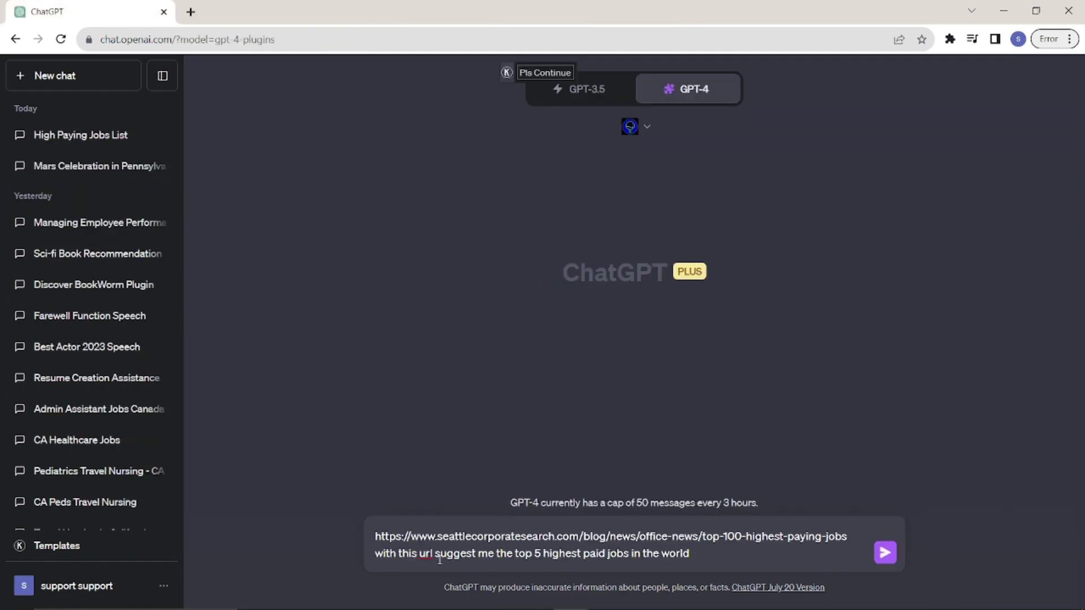
{"action": "key", "text": "Return"}
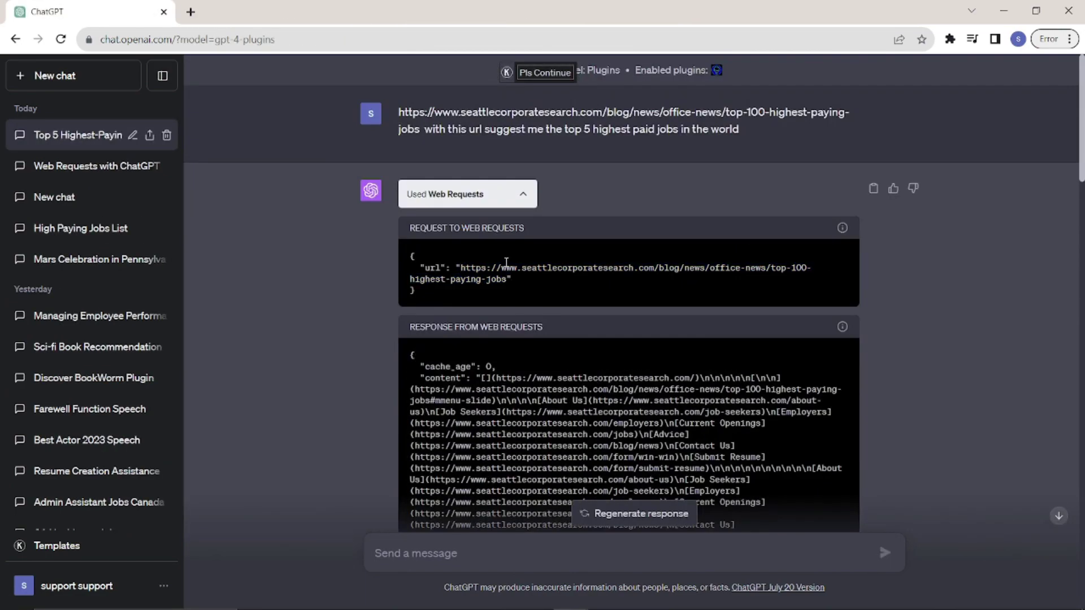
{"action": "scroll", "coordinate": [531, 325], "scroll_direction": "down", "scroll_amount": 10}
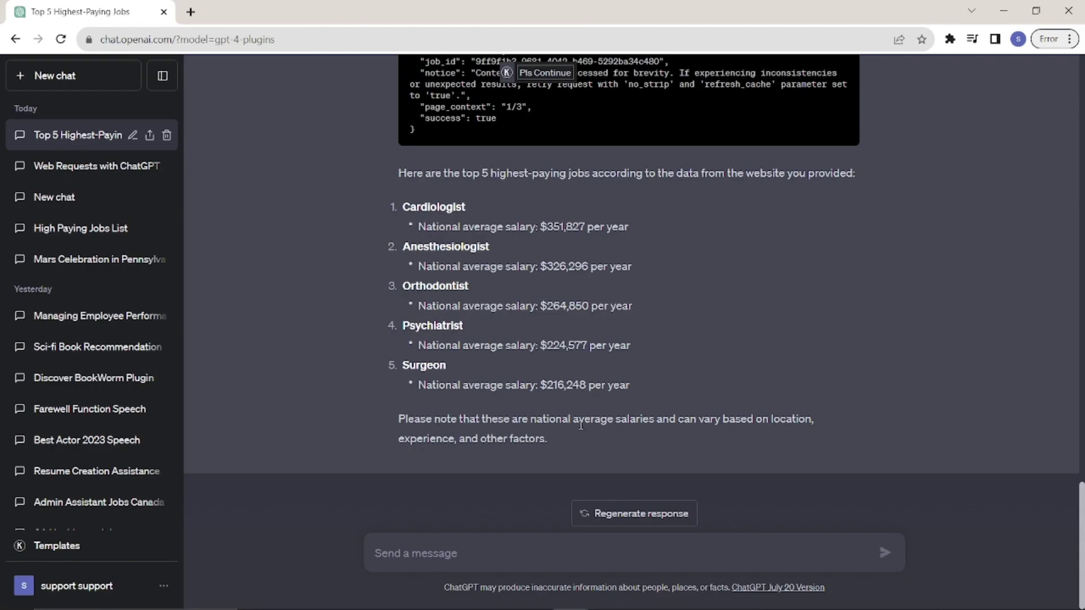
Step: Ask 'Suggest me the best places to visit in Italy' and scroll to the reply
{"action": "left_click", "coordinate": [427, 556]}
{"action": "type", "text": "Suggest me the best places to visit in Italy"}
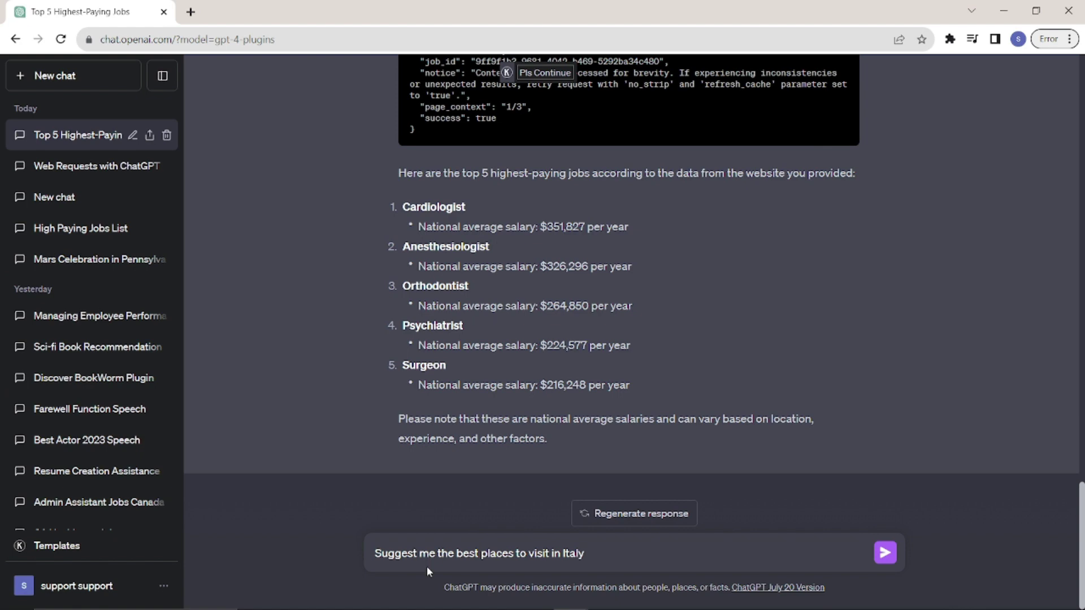
{"action": "key", "text": "Return"}
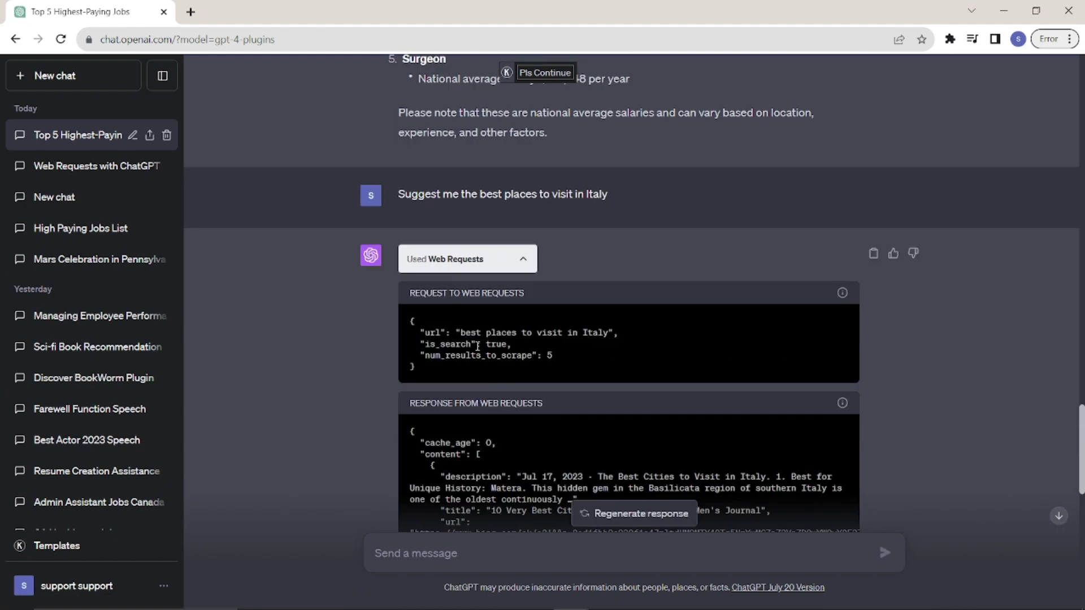
{"action": "scroll", "coordinate": [565, 396], "scroll_direction": "down", "scroll_amount": 10}
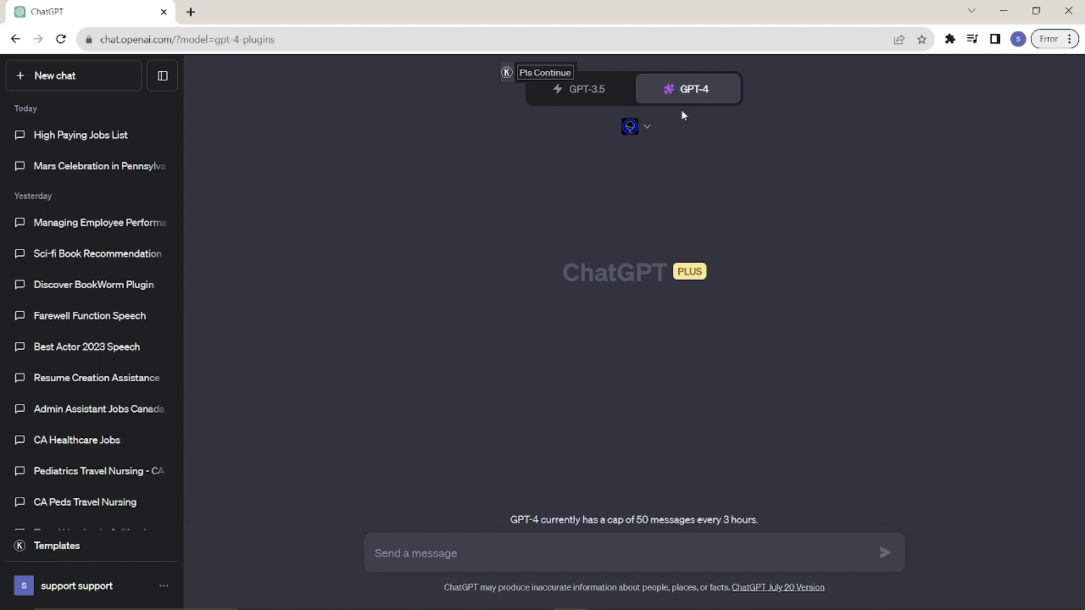
Step: Keep GPT-4 with Plugins as the model and show the available plugins list
{"action": "mouse_move", "coordinate": [684, 102]}
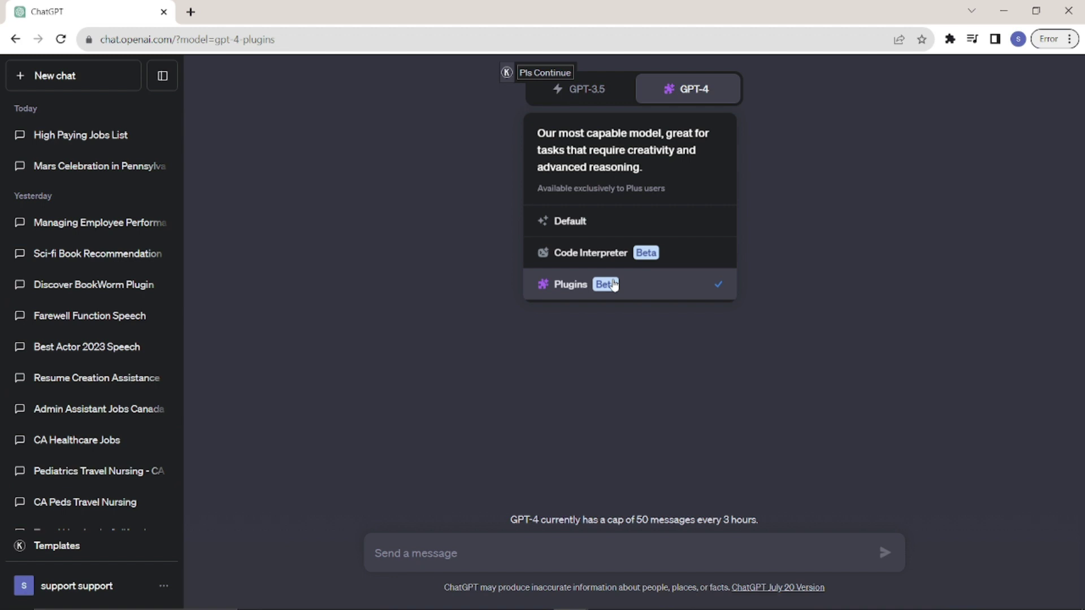
{"action": "left_click", "coordinate": [651, 286]}
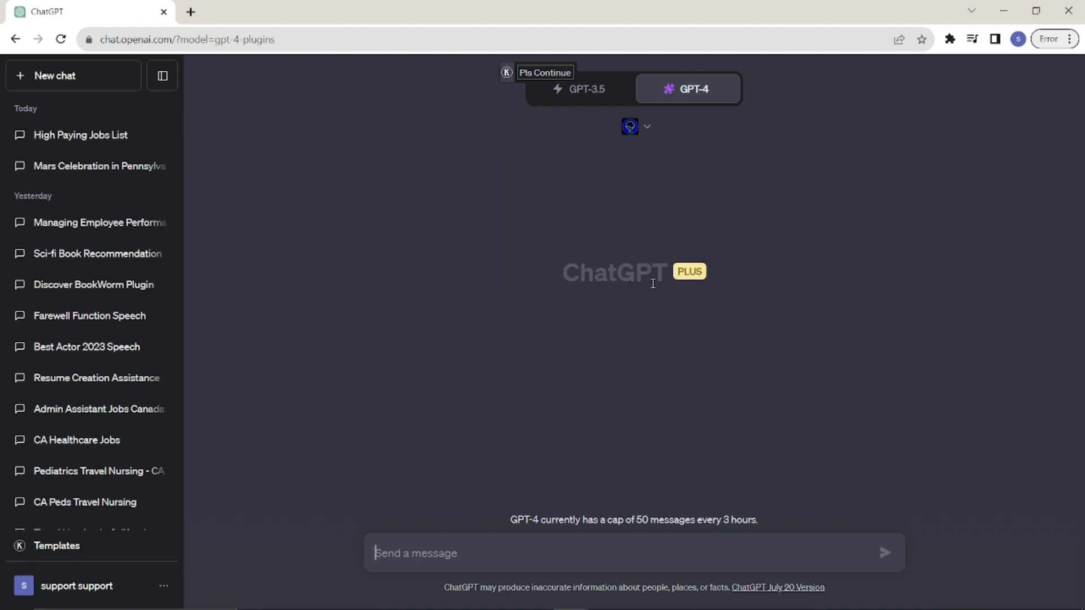
{"action": "left_click", "coordinate": [648, 136]}
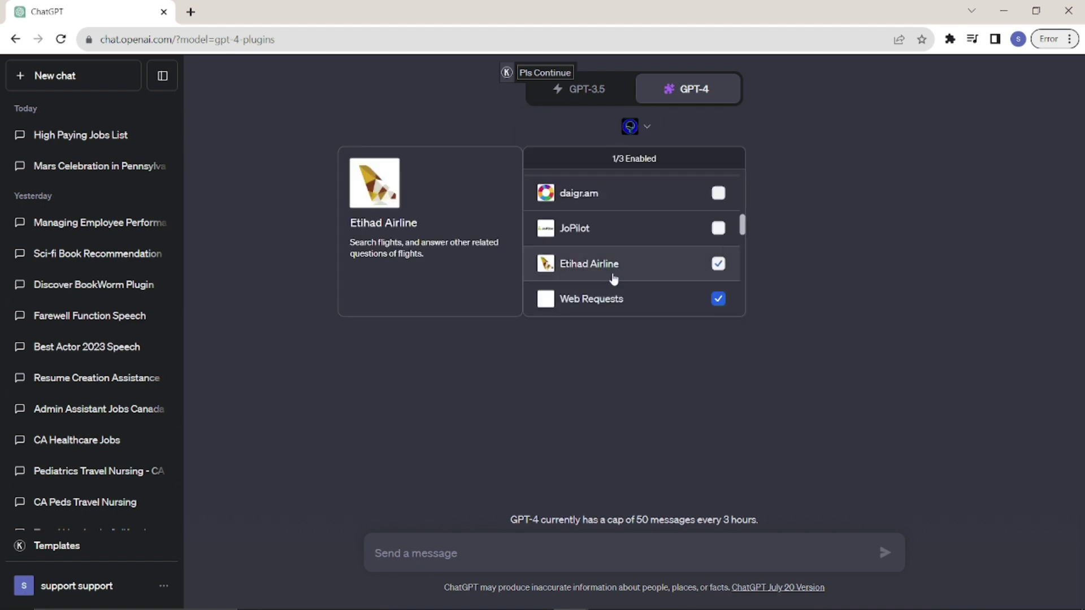
{"action": "scroll", "coordinate": [612, 279], "scroll_direction": "down", "scroll_amount": 5}
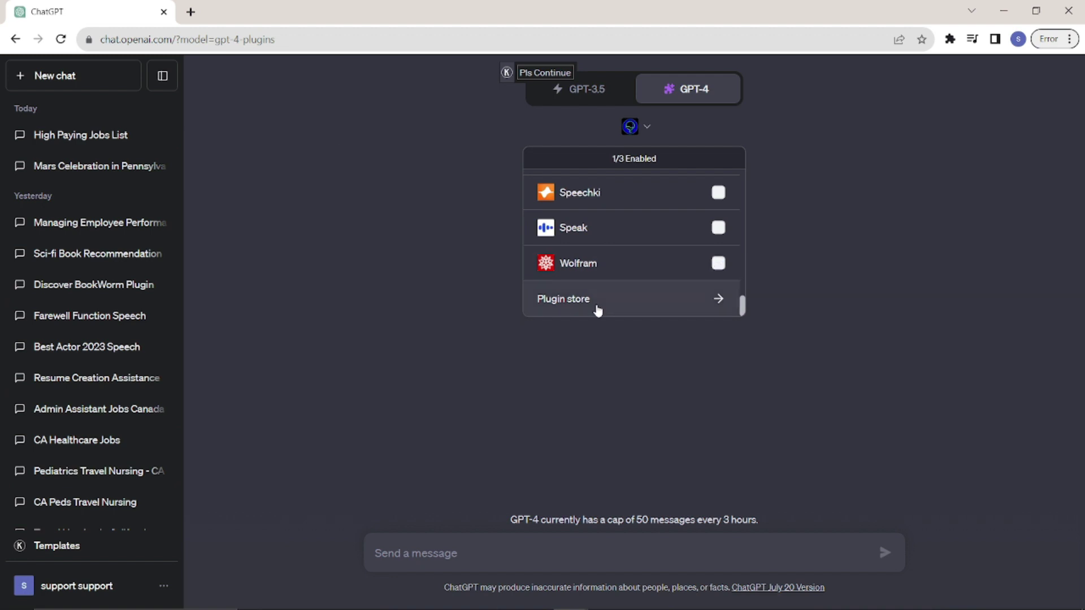
Step: Search the plugin store for 'web request'
{"action": "left_click", "coordinate": [598, 307]}
{"action": "left_click", "coordinate": [365, 193]}
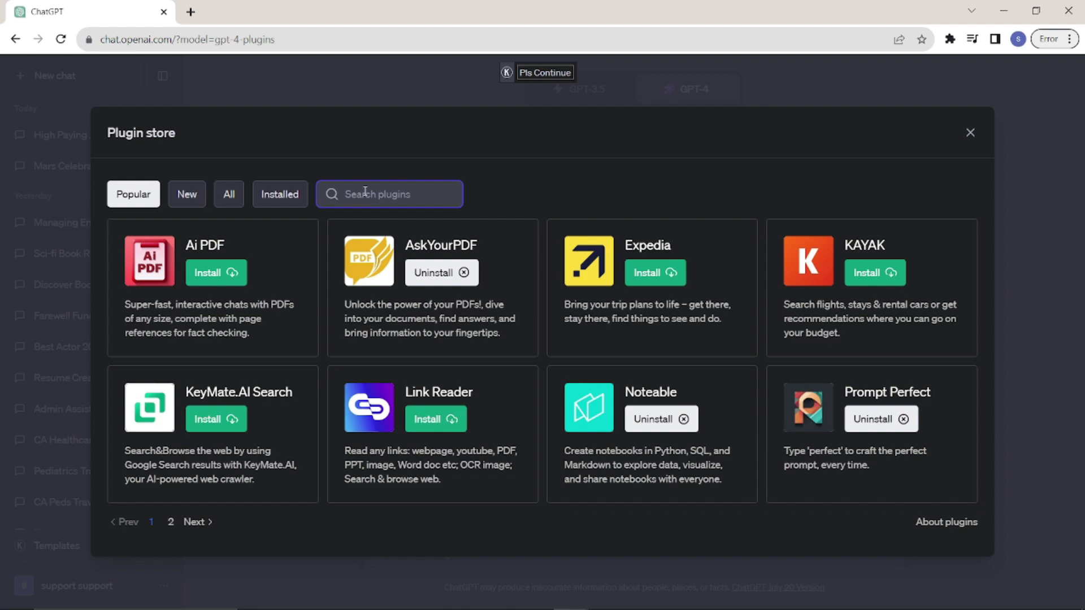
{"action": "type", "text": "web request"}
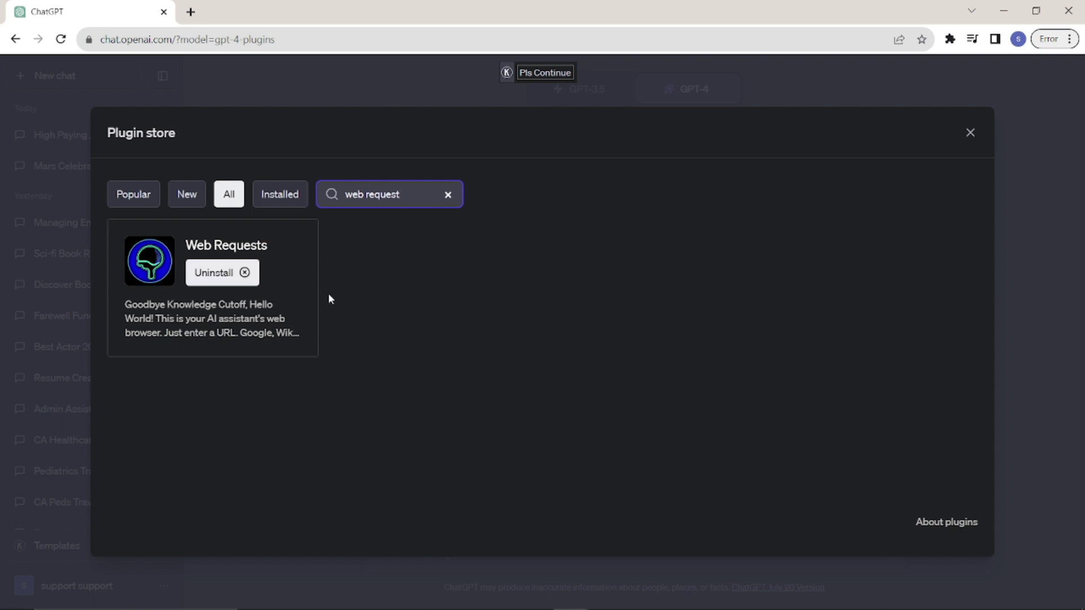
Step: Close the plugin store and uncheck Vivian Health, leaving only Web Requests enabled
{"action": "left_click", "coordinate": [969, 132]}
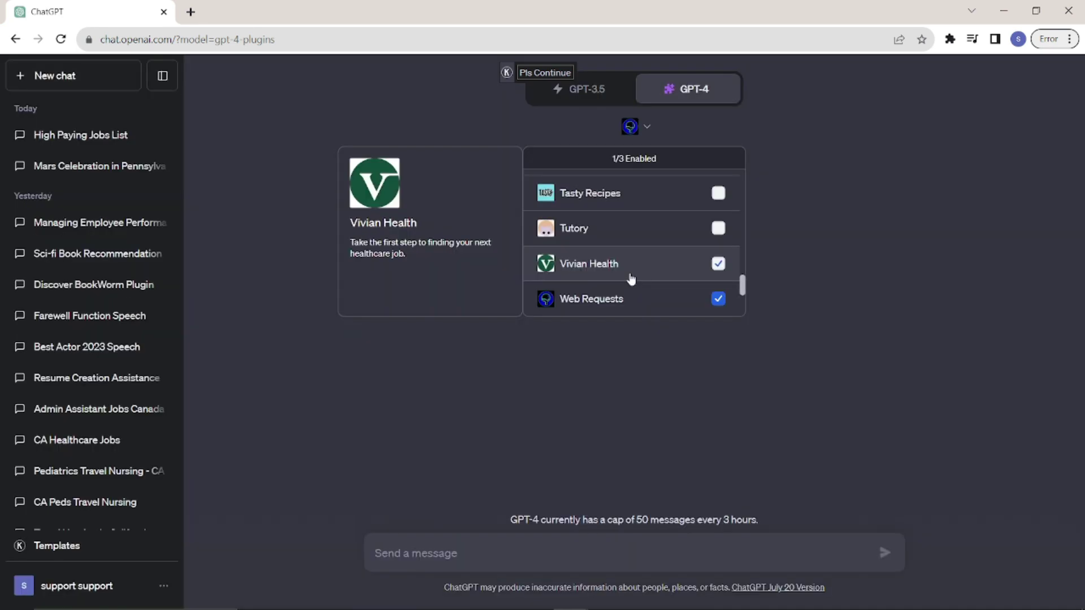
{"action": "left_click", "coordinate": [631, 278]}
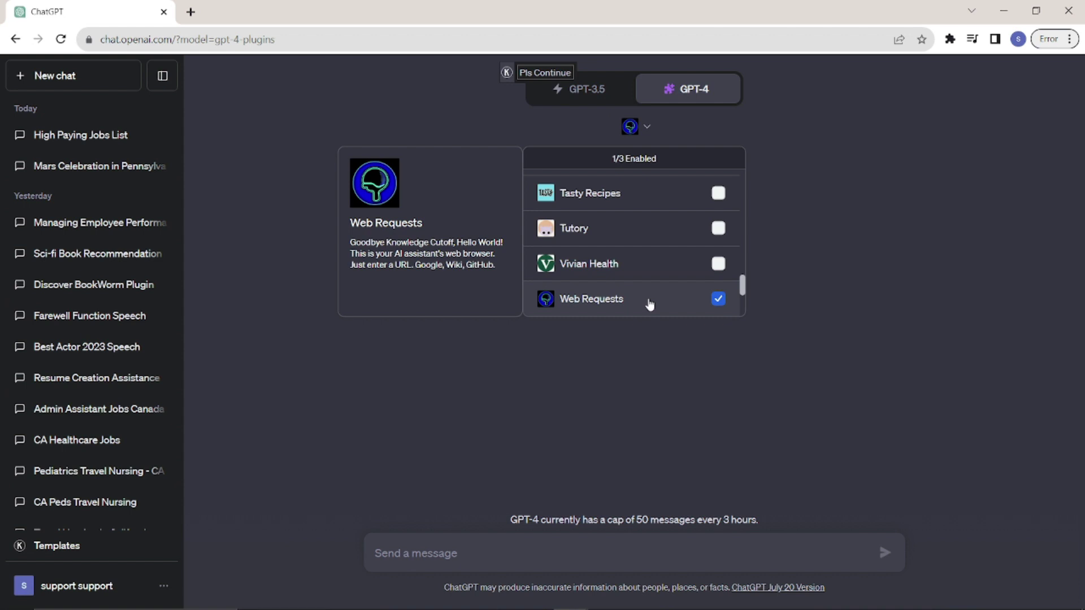
{"action": "left_click", "coordinate": [466, 382]}
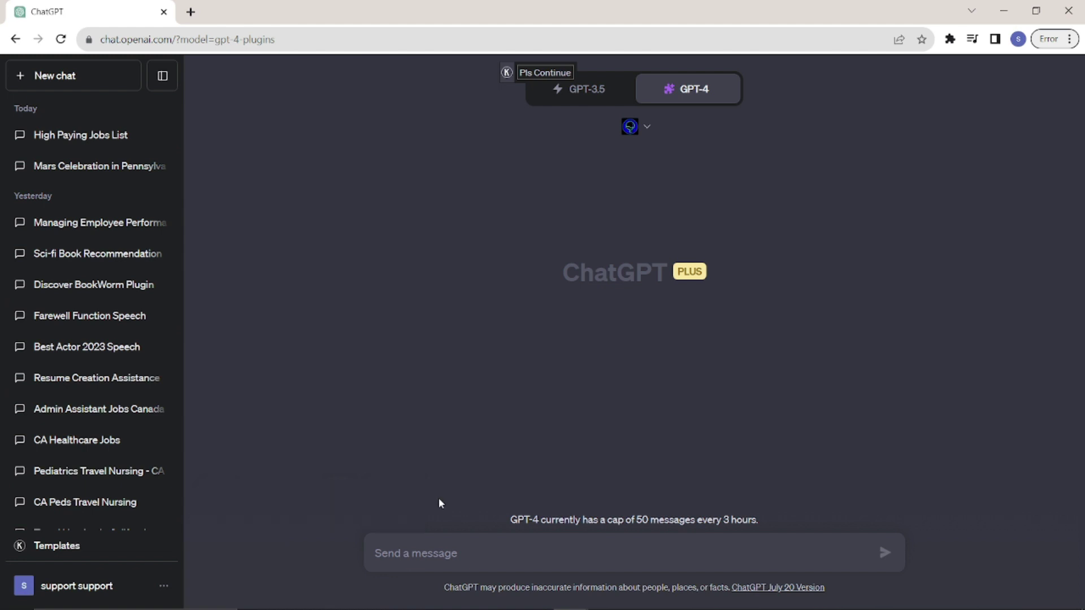
Step: Paste the jobs URL plus 'with this url suggest me the top 5 highest paid jobs in the world' and send
{"action": "left_click", "coordinate": [490, 552]}
{"action": "type", "text": "https://www.seattlecorporatesearch.com/blog/news/office-news/top-100-highest-paying-jobs"}
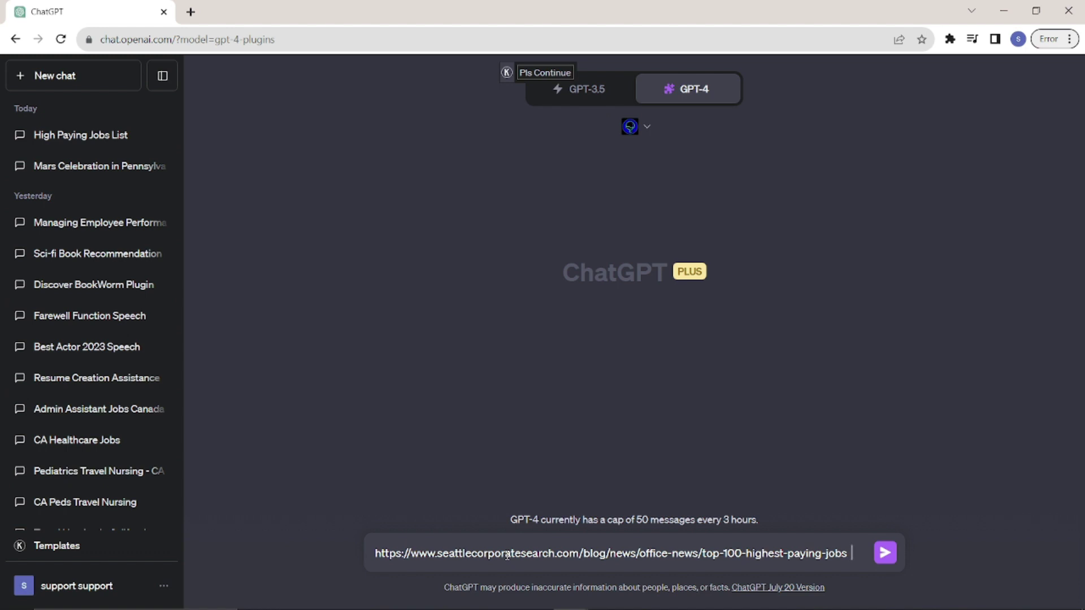
{"action": "type", "text": "with this url suggest me the top 5 highest paid jobs in the world"}
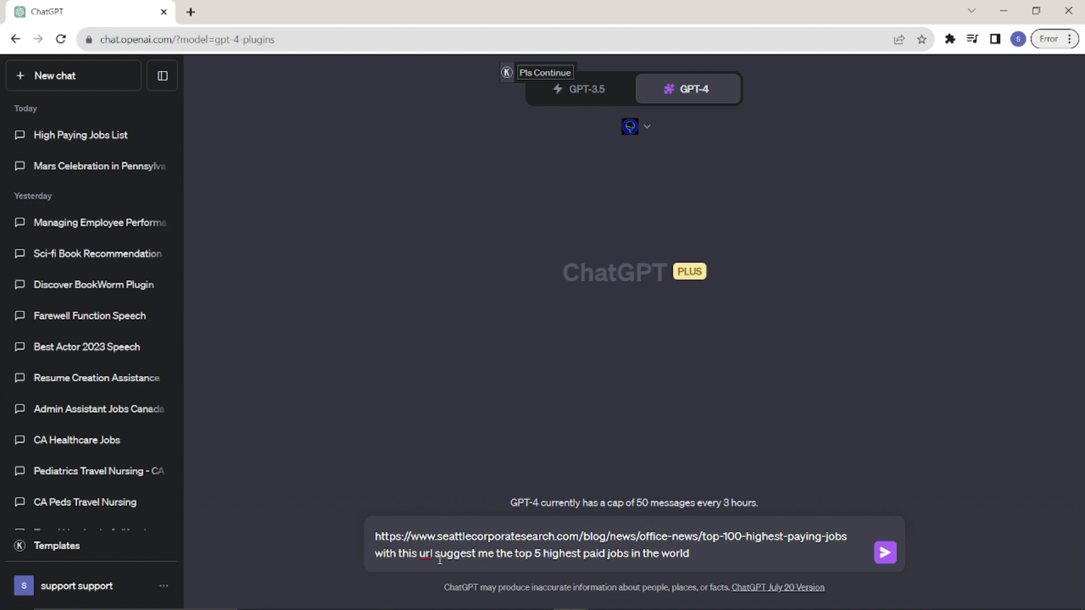
{"action": "key", "text": "Return"}
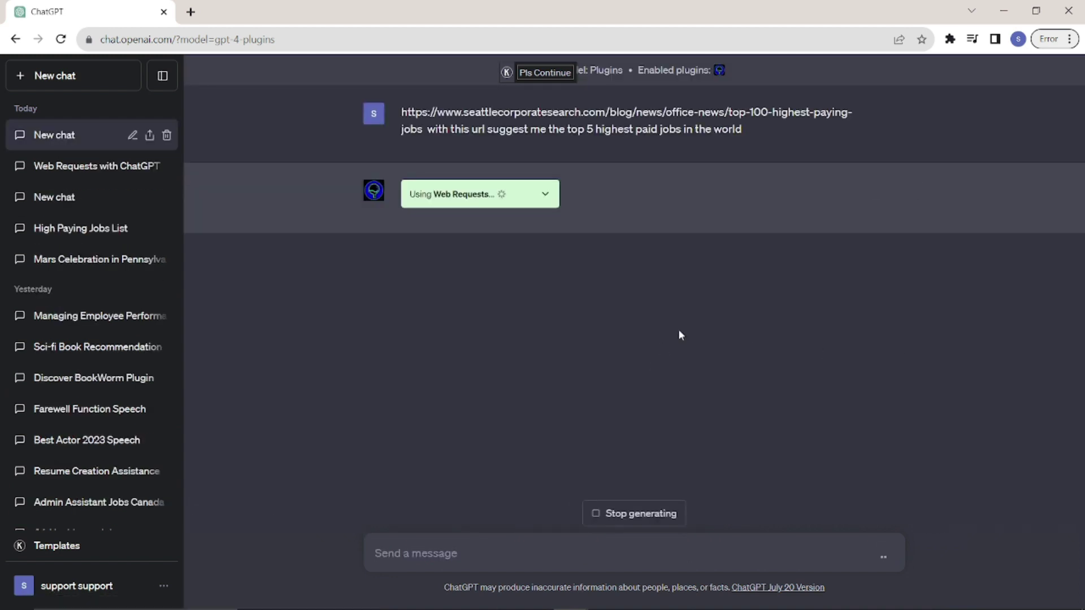
Step: Expand the Web Requests call and scroll through the reply listing Cardiologist first at $351,827
{"action": "left_click", "coordinate": [545, 194]}
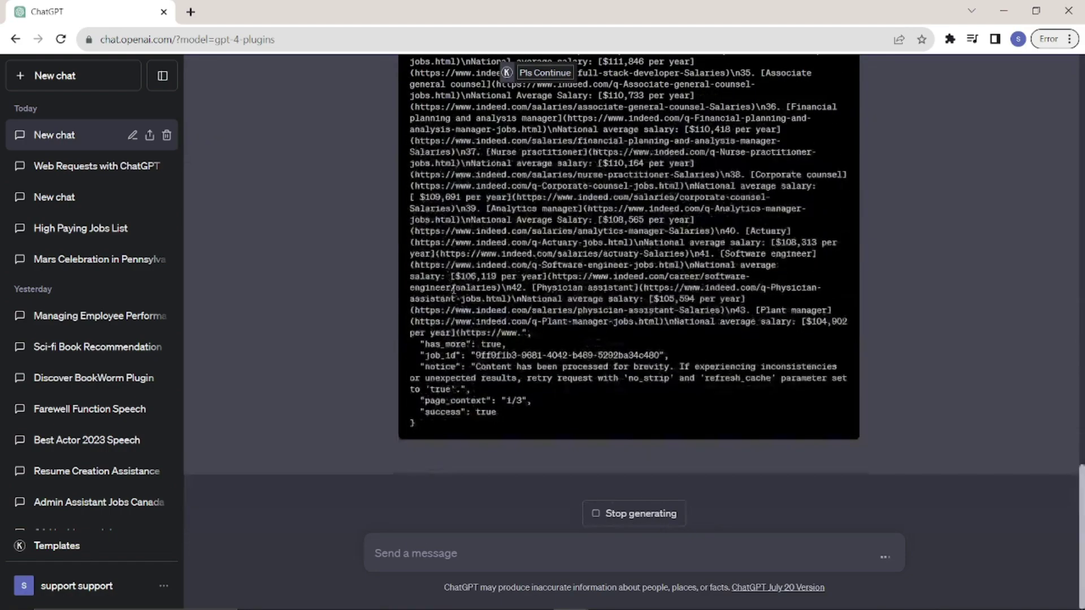
{"action": "scroll", "coordinate": [472, 305], "scroll_direction": "up", "scroll_amount": 5}
{"action": "scroll", "coordinate": [468, 287], "scroll_direction": "up", "scroll_amount": 15}
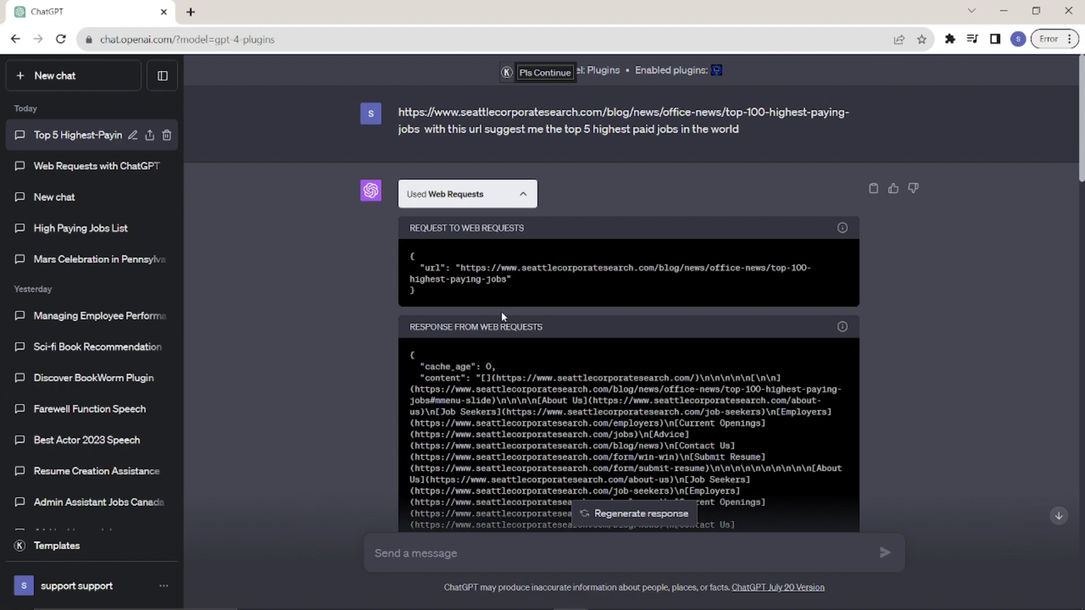
{"action": "scroll", "coordinate": [533, 326], "scroll_direction": "down", "scroll_amount": 10}
{"action": "scroll", "coordinate": [534, 327], "scroll_direction": "down", "scroll_amount": 10}
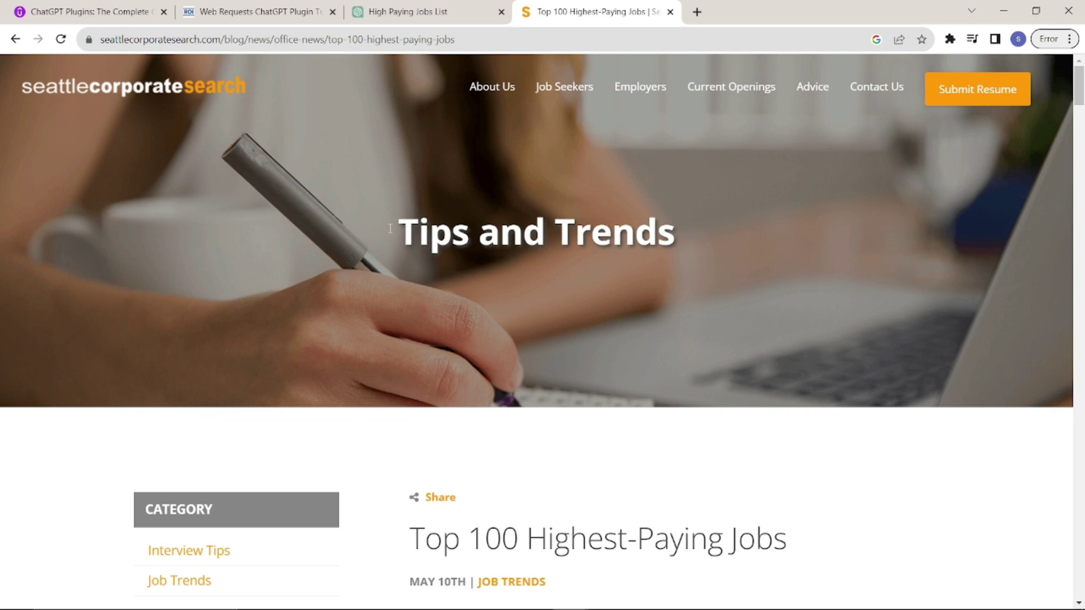
Step: Scroll through the Top 100 Highest-Paying Jobs article to compare it with ChatGPT's top-5 list
{"action": "scroll", "coordinate": [414, 363], "scroll_direction": "down", "scroll_amount": 7}
{"action": "scroll", "coordinate": [488, 375], "scroll_direction": "down", "scroll_amount": 10}
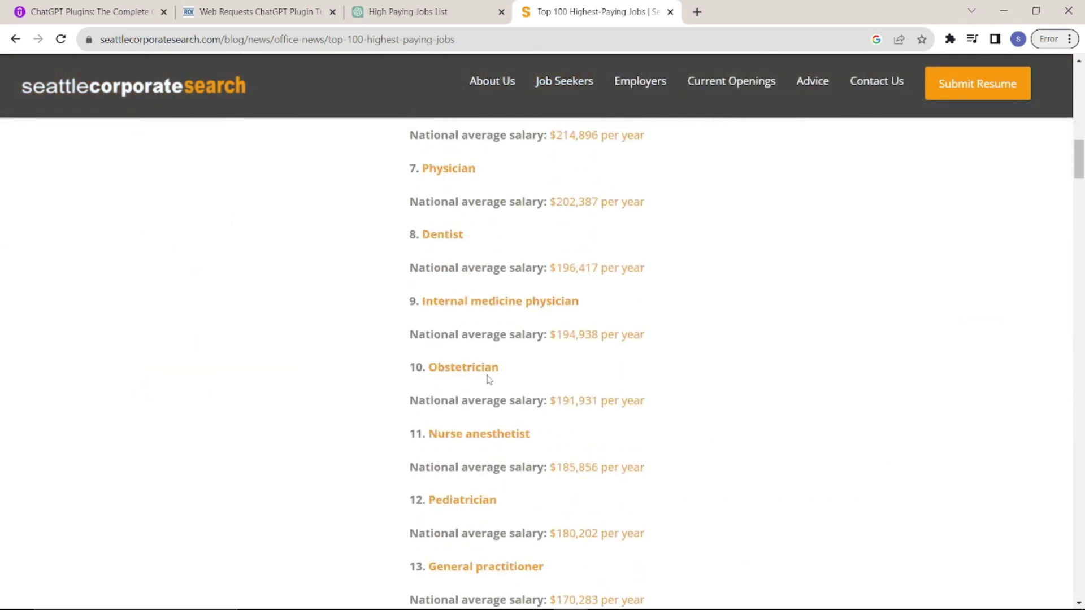
{"action": "scroll", "coordinate": [489, 381], "scroll_direction": "up", "scroll_amount": 18}
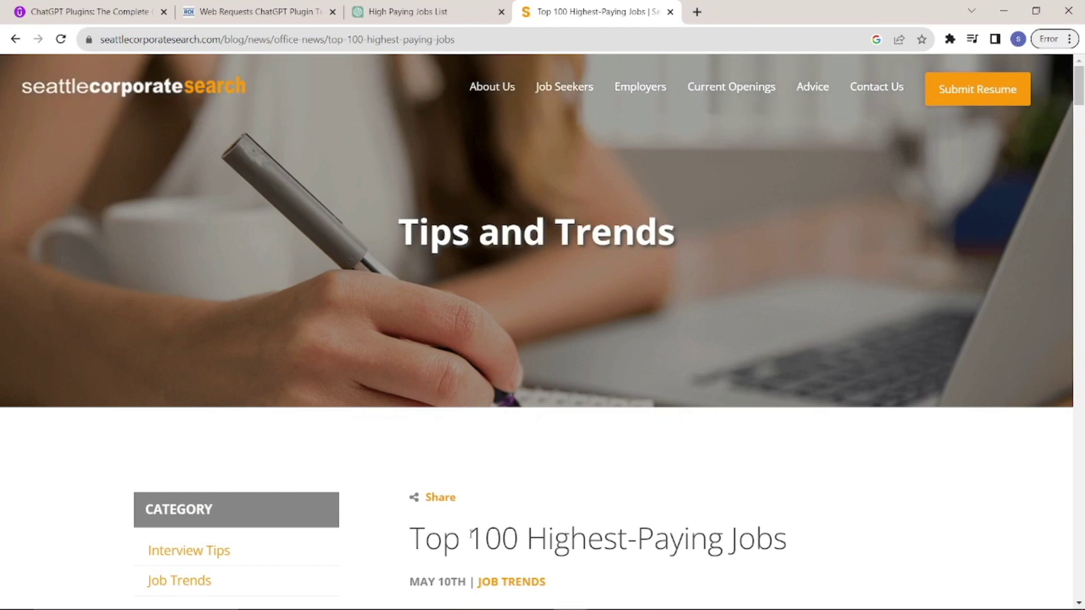
{"action": "scroll", "coordinate": [644, 506], "scroll_direction": "down", "scroll_amount": 1}
{"action": "scroll", "coordinate": [633, 497], "scroll_direction": "down", "scroll_amount": 20}
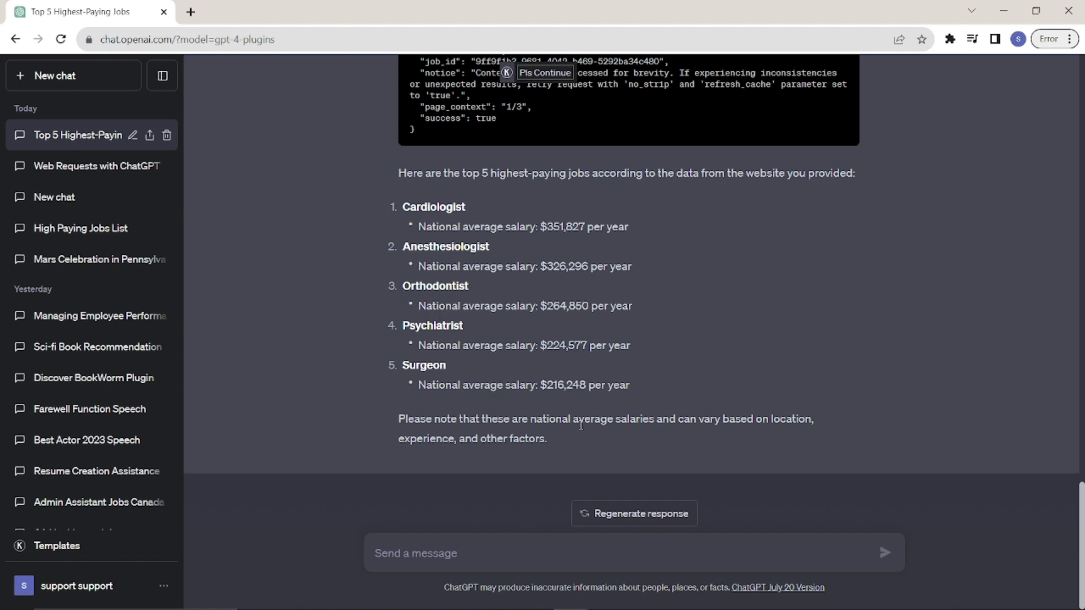
Step: Send 'Suggest me the best places to visit in Italy' to GPT-4
{"action": "left_click", "coordinate": [428, 558]}
{"action": "type", "text": "Suggest me the best places to visit in Italy"}
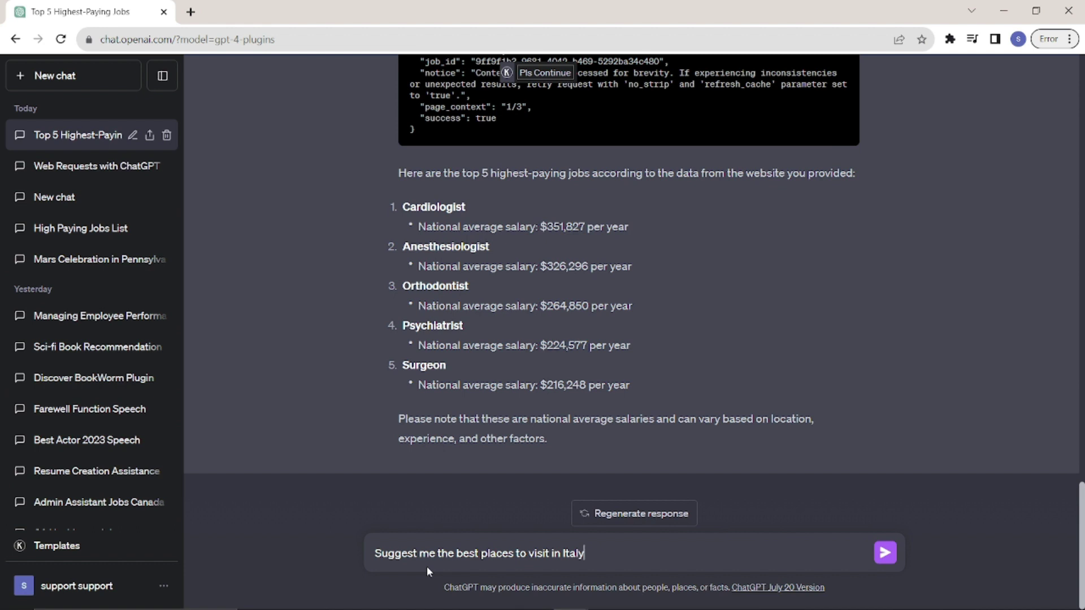
{"action": "key", "text": "Return"}
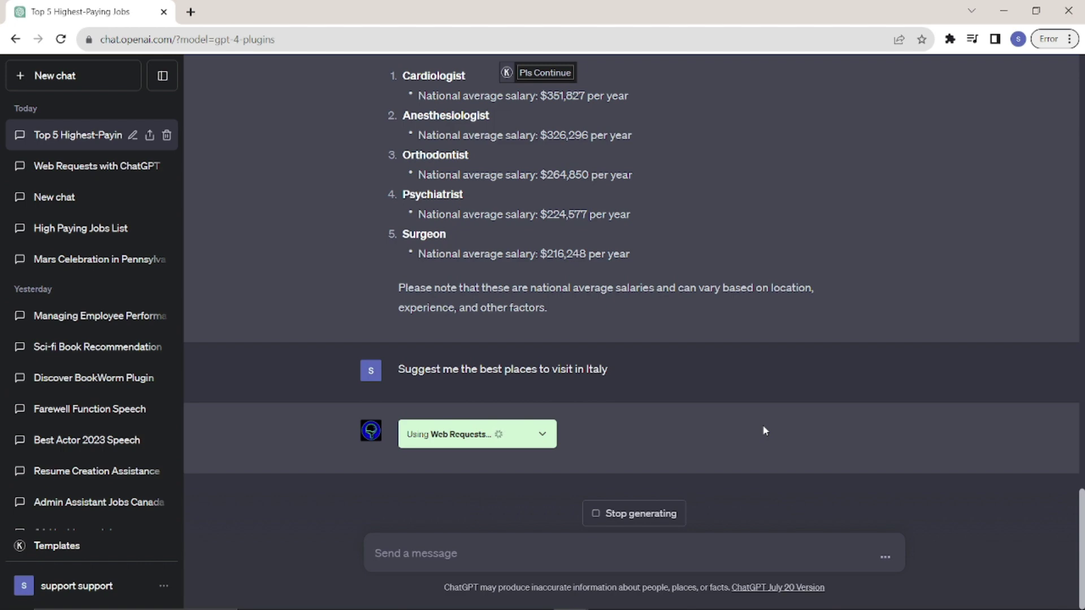
Step: Expand the Web Requests search request and scroll to the Matera and Sardinia recommendations
{"action": "left_click", "coordinate": [543, 438]}
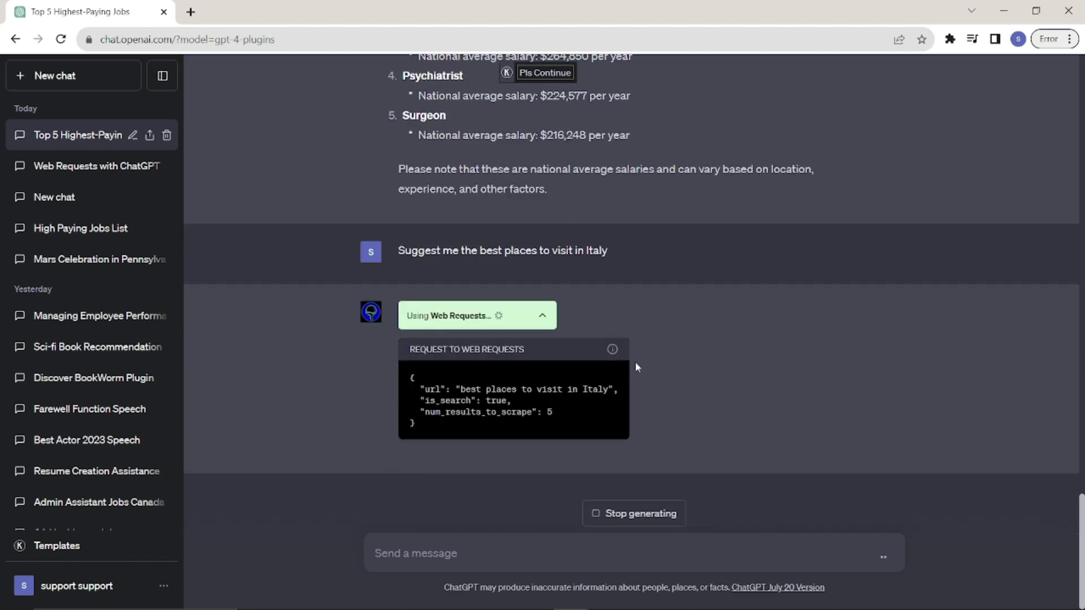
{"action": "scroll", "coordinate": [531, 351], "scroll_direction": "up", "scroll_amount": 6}
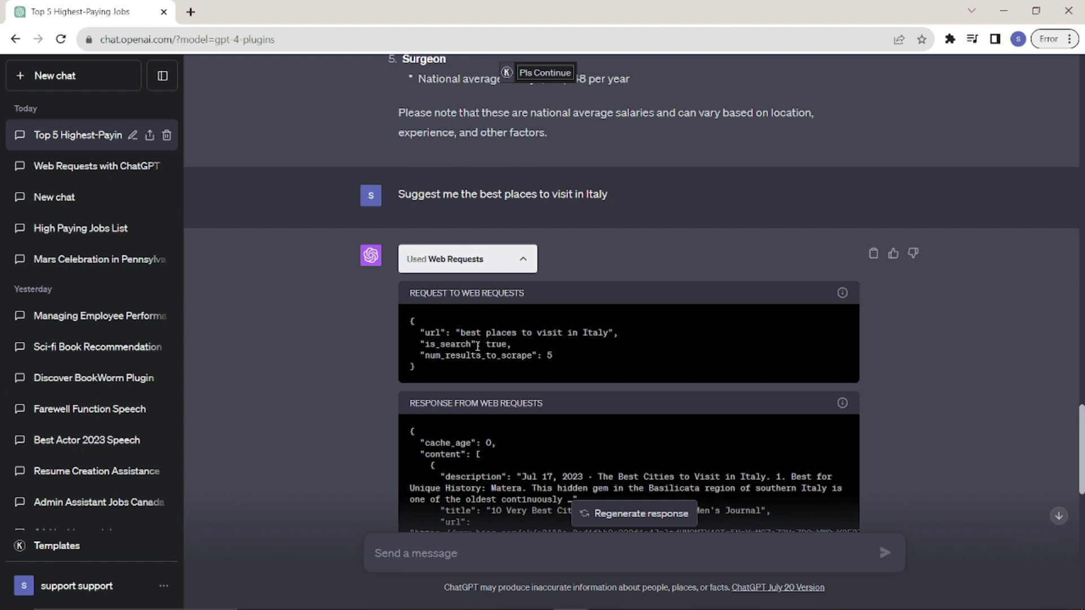
{"action": "scroll", "coordinate": [323, 347], "scroll_direction": "down", "scroll_amount": 10}
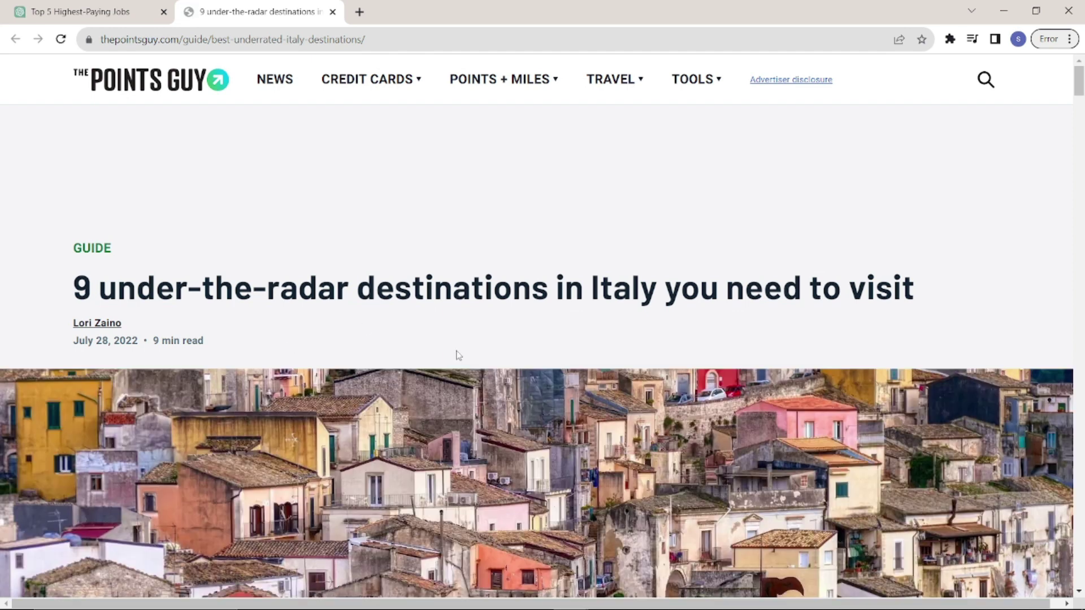
Step: Scroll The Points Guy article down to its Sardinia section, then return to the ChatGPT tab
{"action": "scroll", "coordinate": [457, 355], "scroll_direction": "down", "scroll_amount": 2}
{"action": "scroll", "coordinate": [456, 354], "scroll_direction": "down", "scroll_amount": 10}
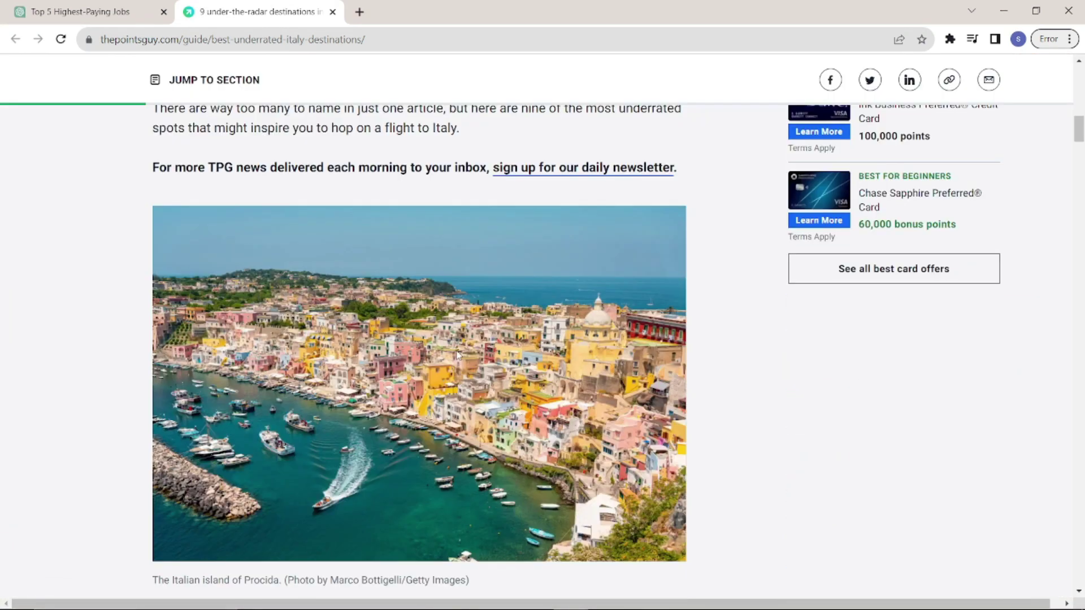
{"action": "scroll", "coordinate": [457, 355], "scroll_direction": "down", "scroll_amount": 1}
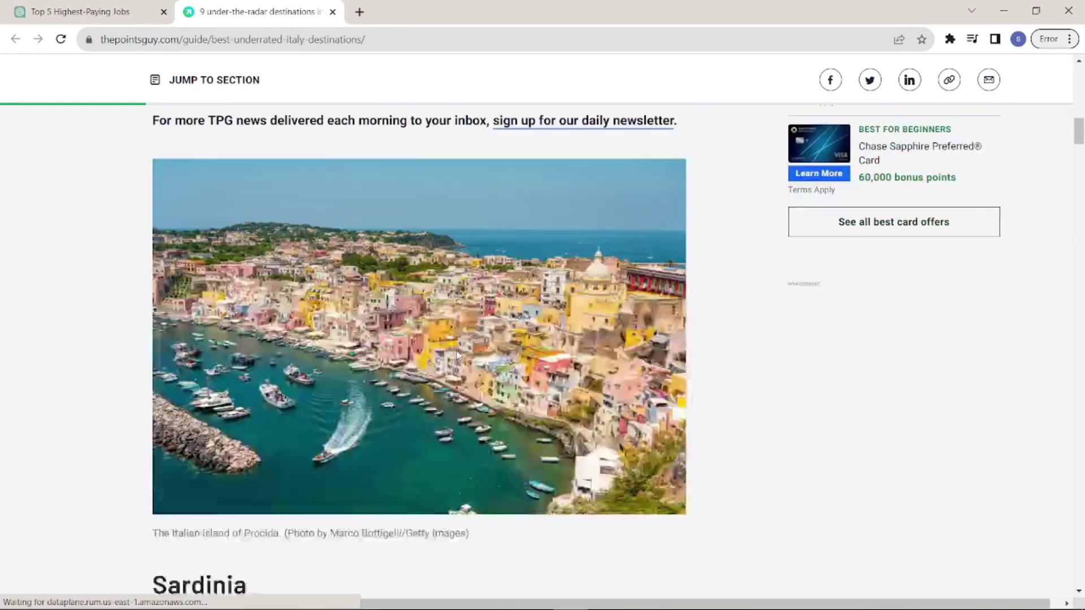
{"action": "key", "text": "ctrl+shift+Tab"}
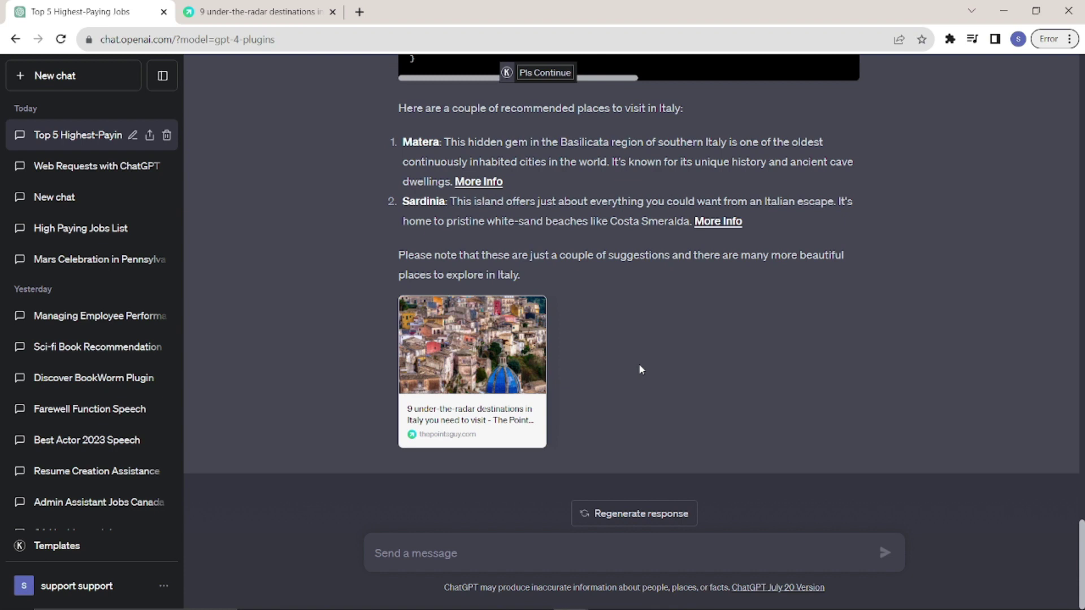